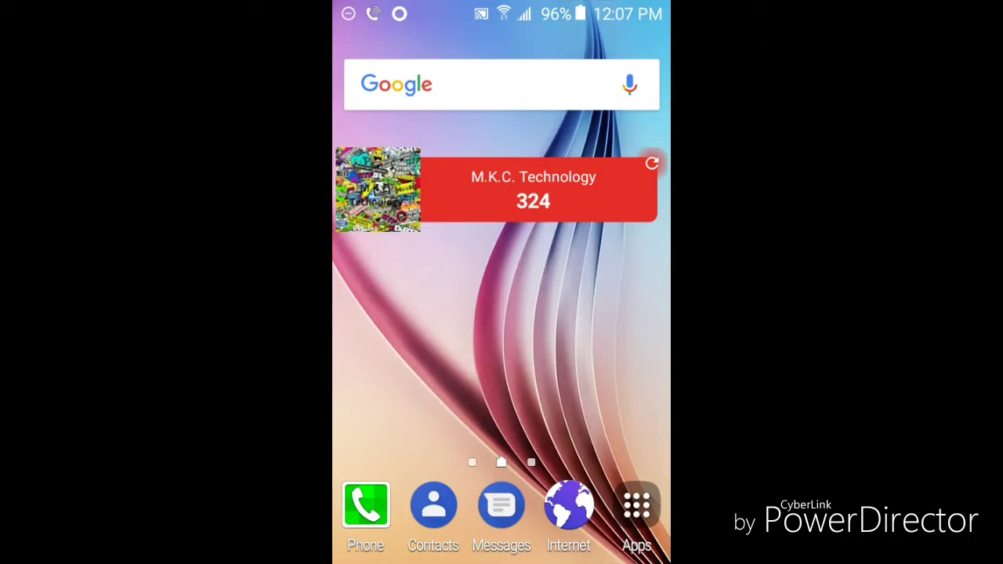
# - Launch Google Play Store from the app drawer
pyautogui.click(636, 505)
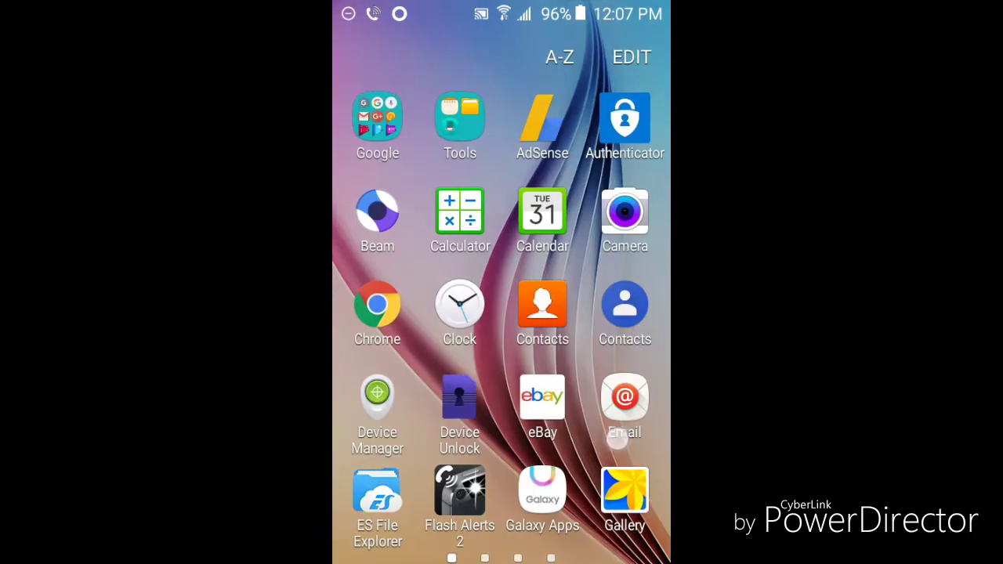
pyautogui.moveTo(617, 441); pyautogui.dragTo(438, 439)
pyautogui.moveTo(596, 421); pyautogui.dragTo(423, 420)
pyautogui.click(456, 217)
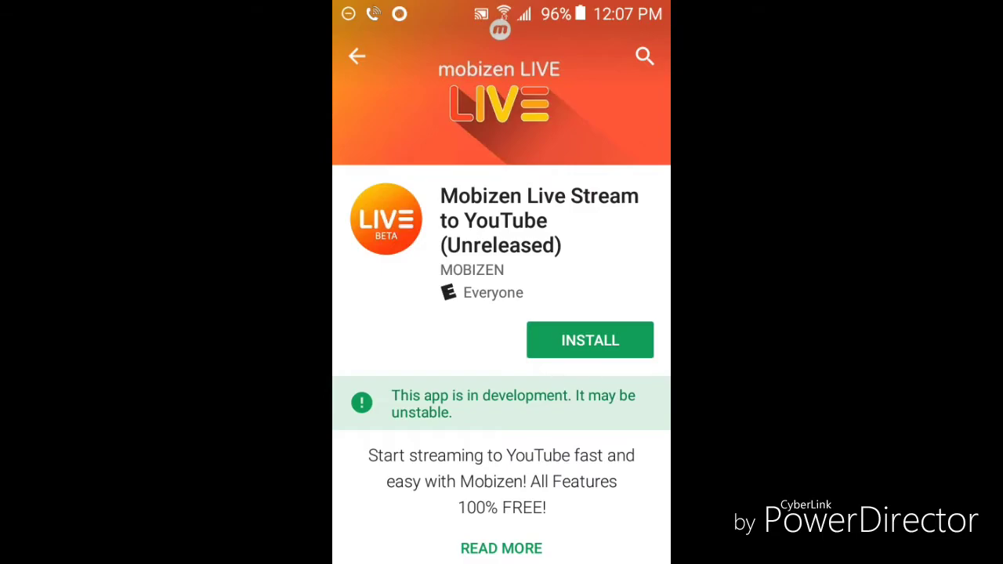
# - Install Mobizen Live, accept its permissions, and delete SoundCloud to free the 7.04MB needed
pyautogui.click(600, 329)
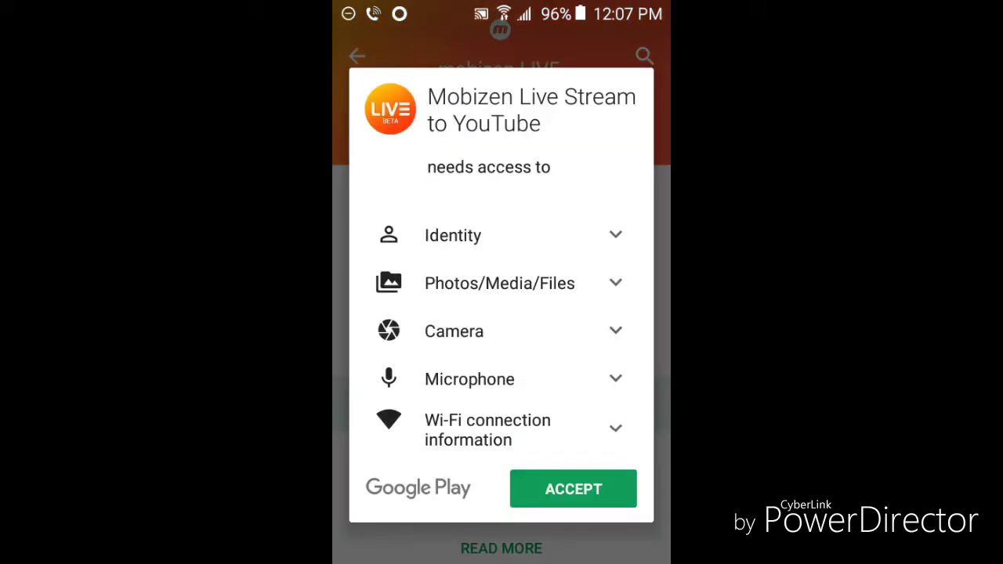
pyautogui.click(566, 483)
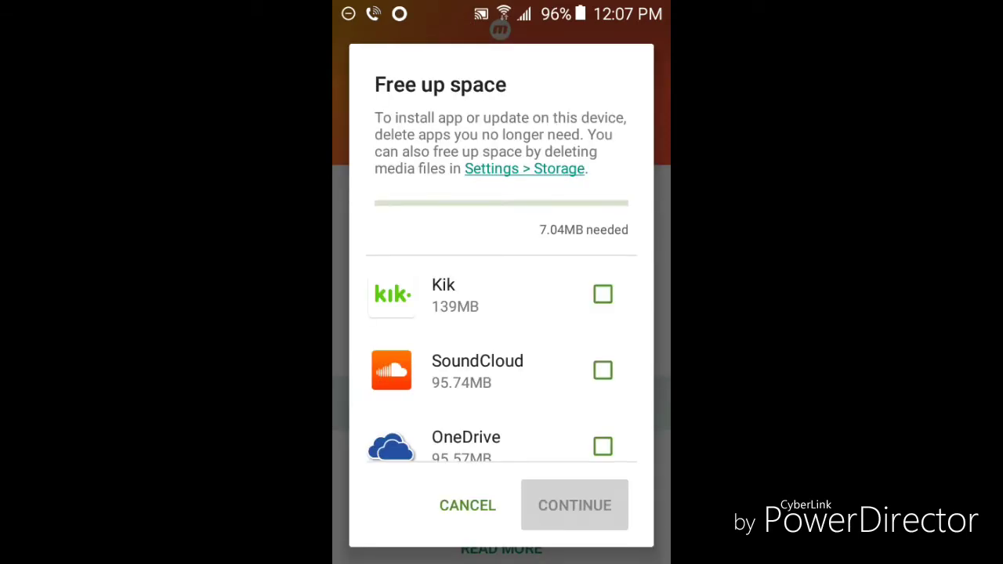
pyautogui.scroll(-3, 502, 368)
pyautogui.scroll(3, 596, 387)
pyautogui.click(603, 370)
pyautogui.click(583, 497)
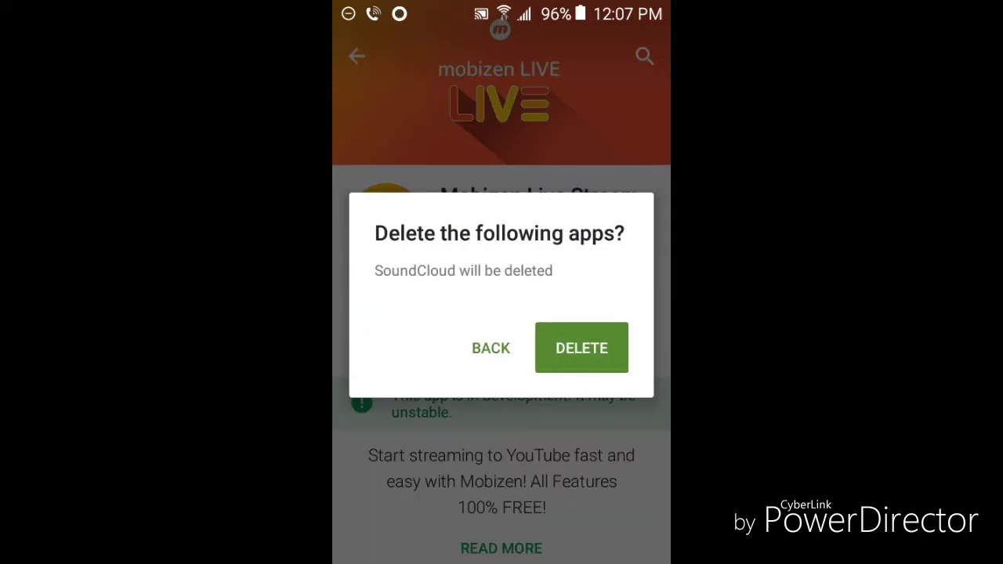
pyautogui.click(582, 352)
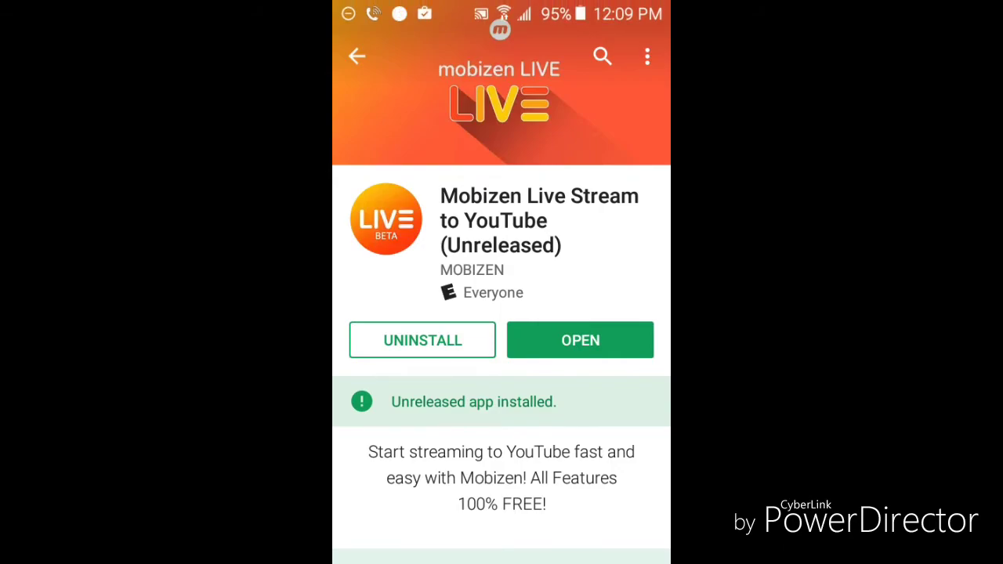
# - Close the Mobizen and screen recorder apps from the recent apps list
pyautogui.press('Home')
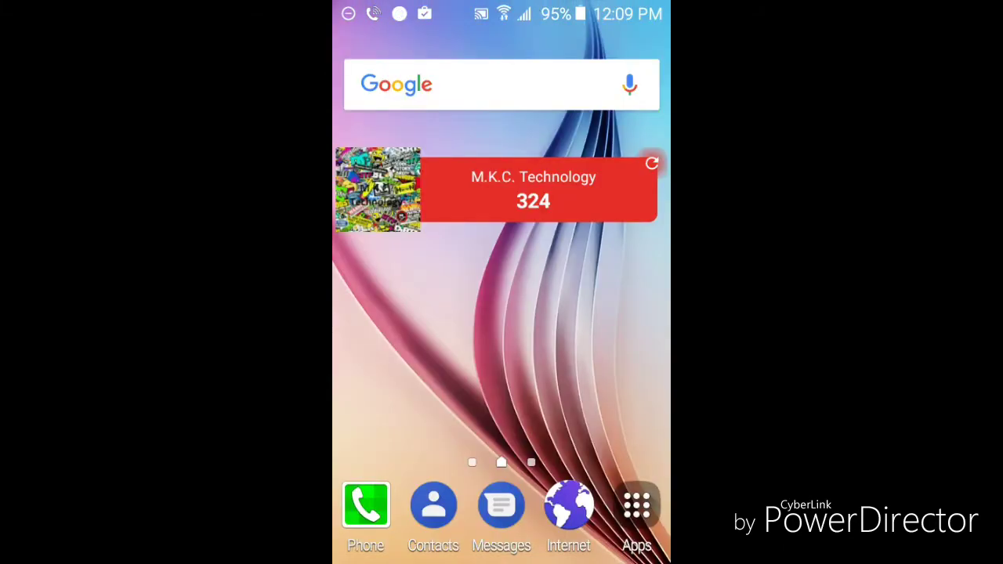
pyautogui.hotkey('alt', 'Tab')
pyautogui.click(620, 253)
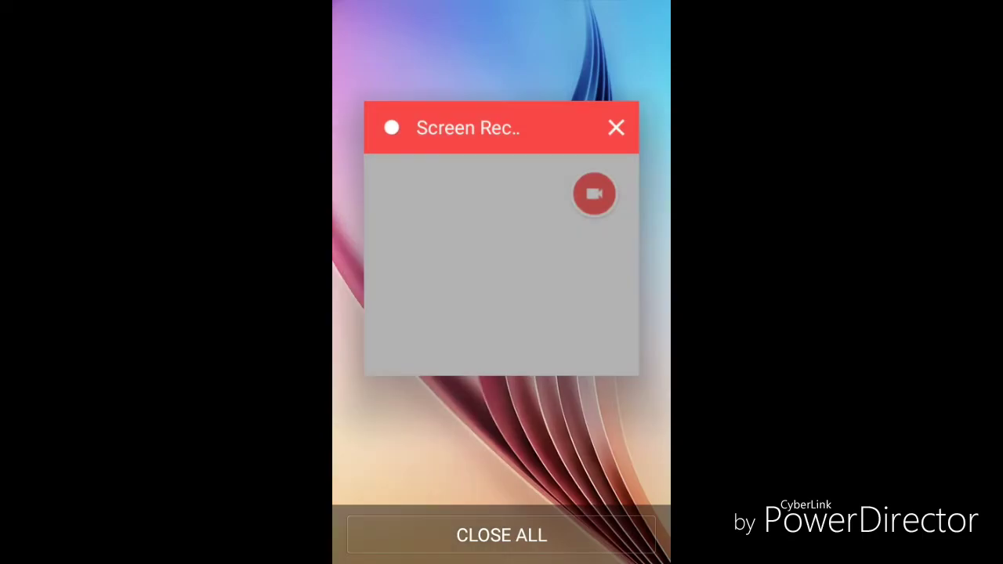
pyautogui.click(616, 128)
# - Sort the app drawer A-Z and page over to the Mobizen Live icon
pyautogui.click(636, 513)
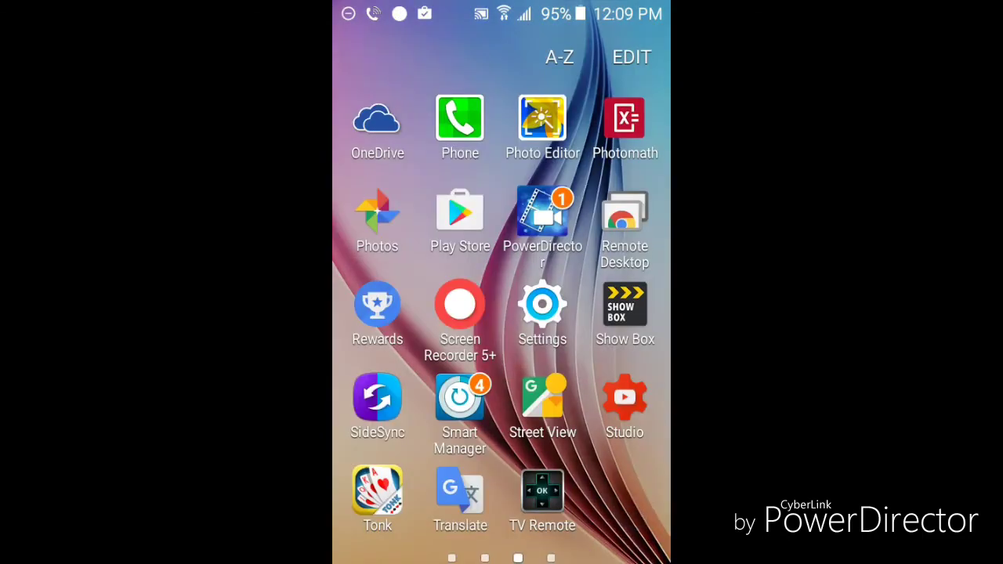
pyautogui.click(560, 57)
pyautogui.click(620, 387)
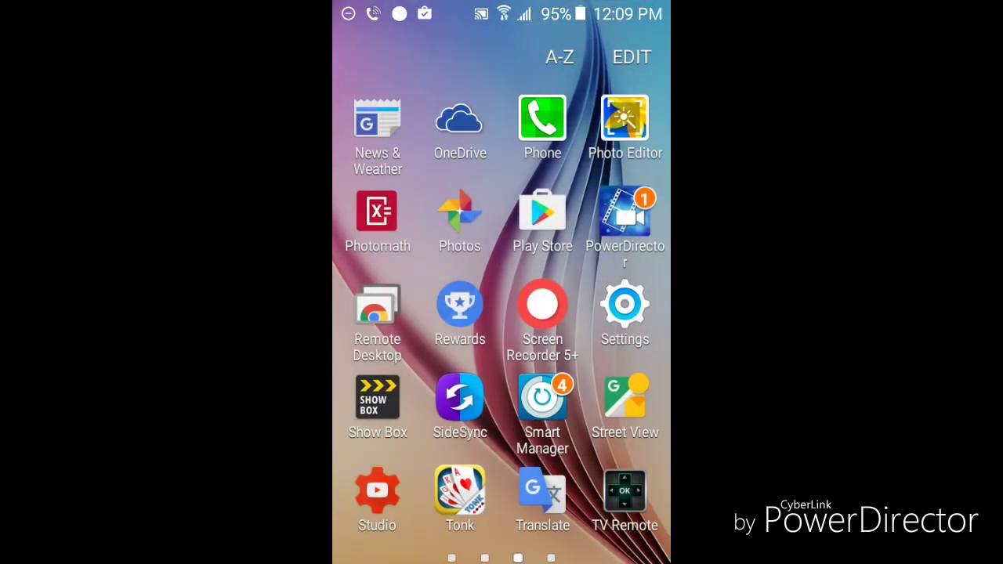
pyautogui.moveTo(595, 486)
pyautogui.mouseDown()
pyautogui.moveTo(368, 486)
pyautogui.moveTo(658, 479)
pyautogui.mouseUp()
pyautogui.moveTo(407, 482); pyautogui.dragTo(642, 482)
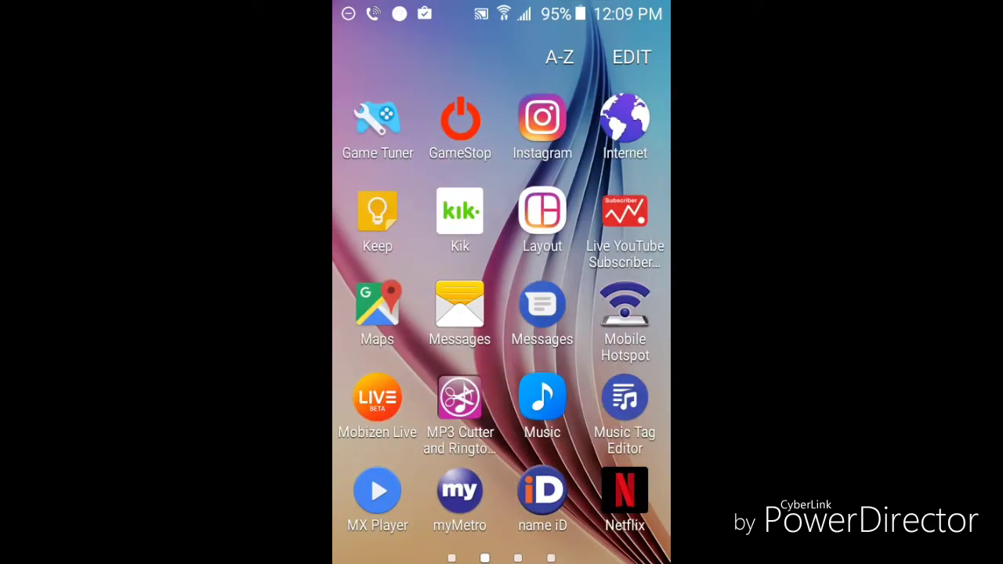
# - Launch Mobizen Live and log in through Google Sign In with the phone's existing account
pyautogui.click(377, 400)
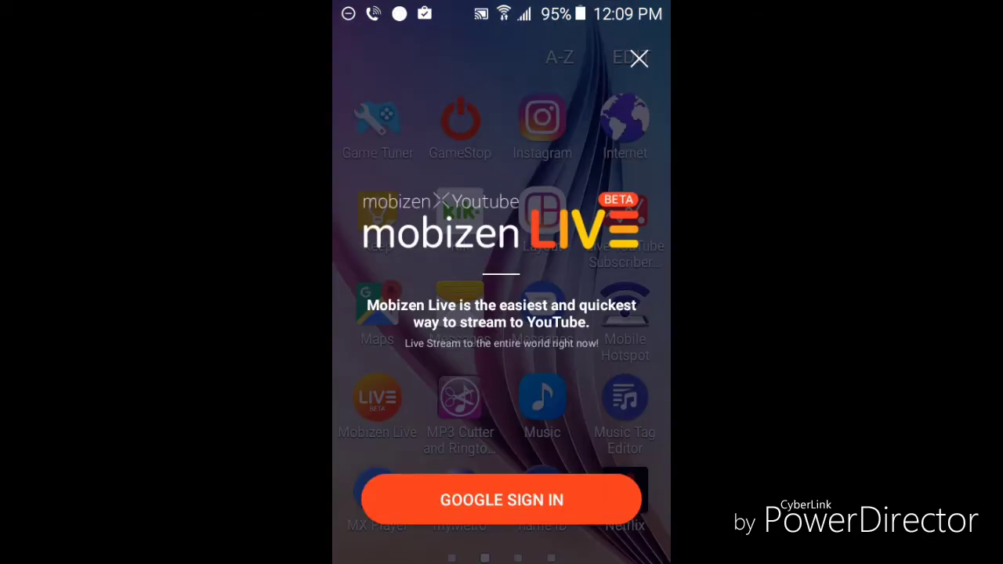
pyautogui.click(534, 501)
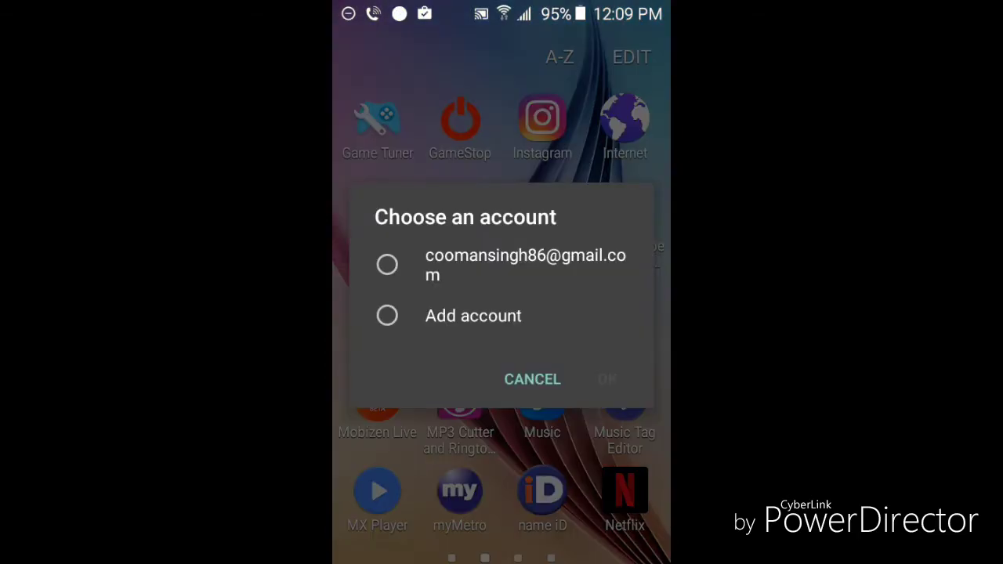
pyautogui.click(502, 264)
pyautogui.click(607, 379)
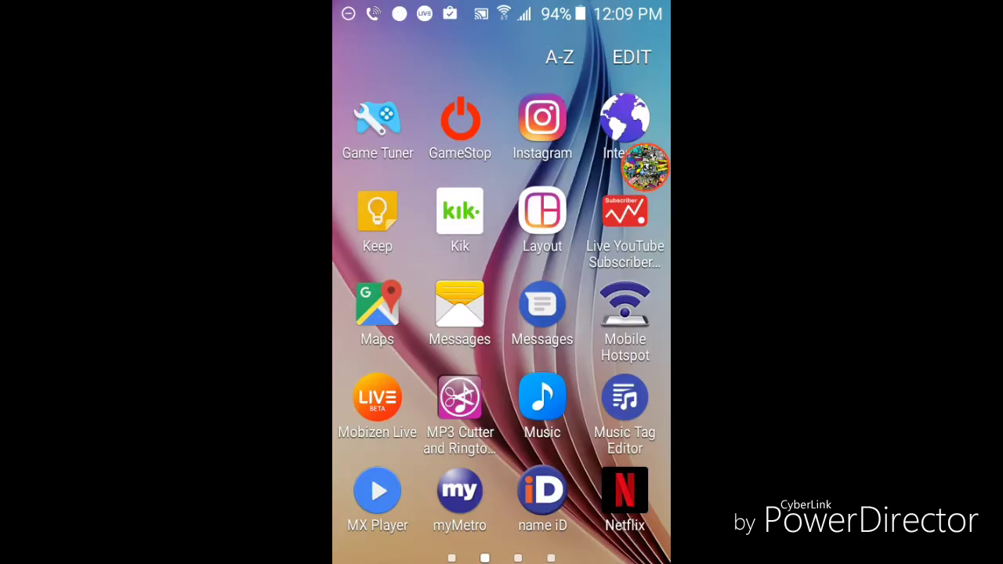
# - Return to the home screen with Mobizen Live's floating bubble showing
pyautogui.press('Home')
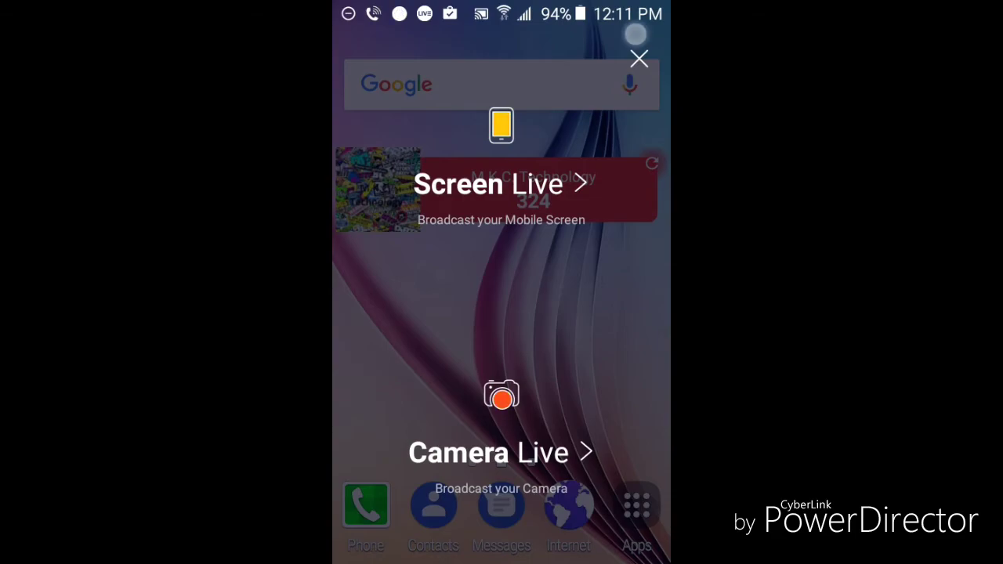
# - Choose Screen Live to broadcast the phone's screen
pyautogui.click(502, 184)
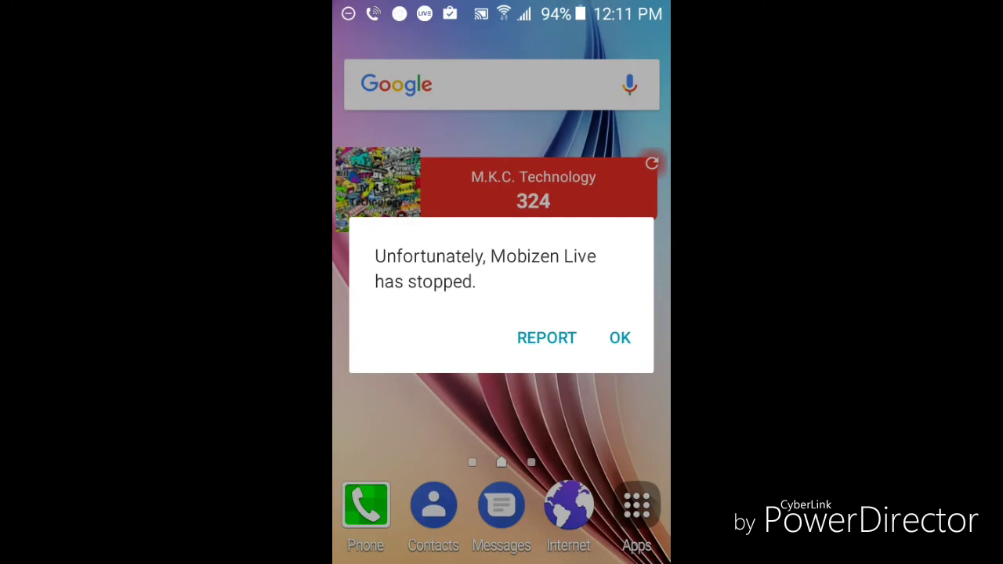
pyautogui.click(620, 338)
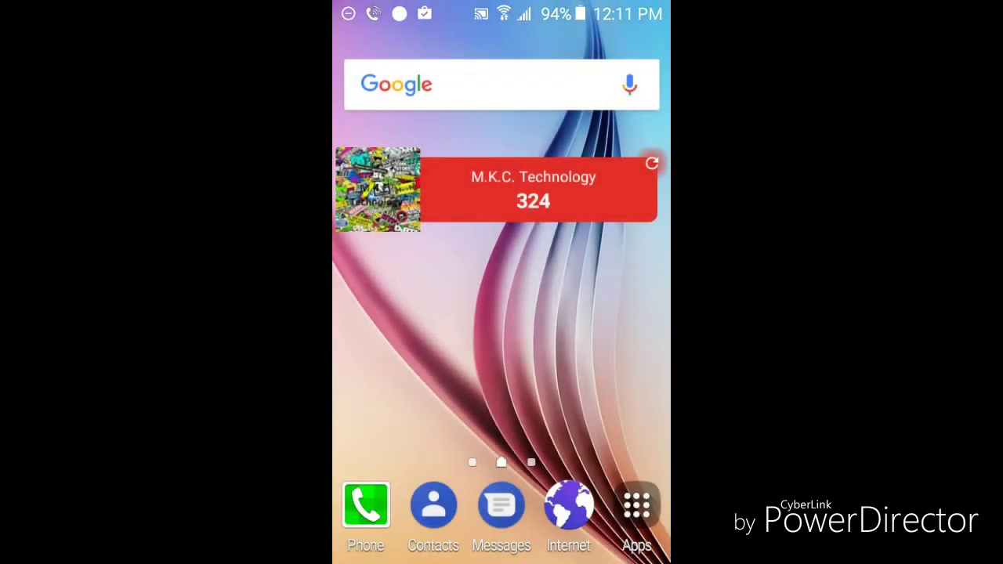